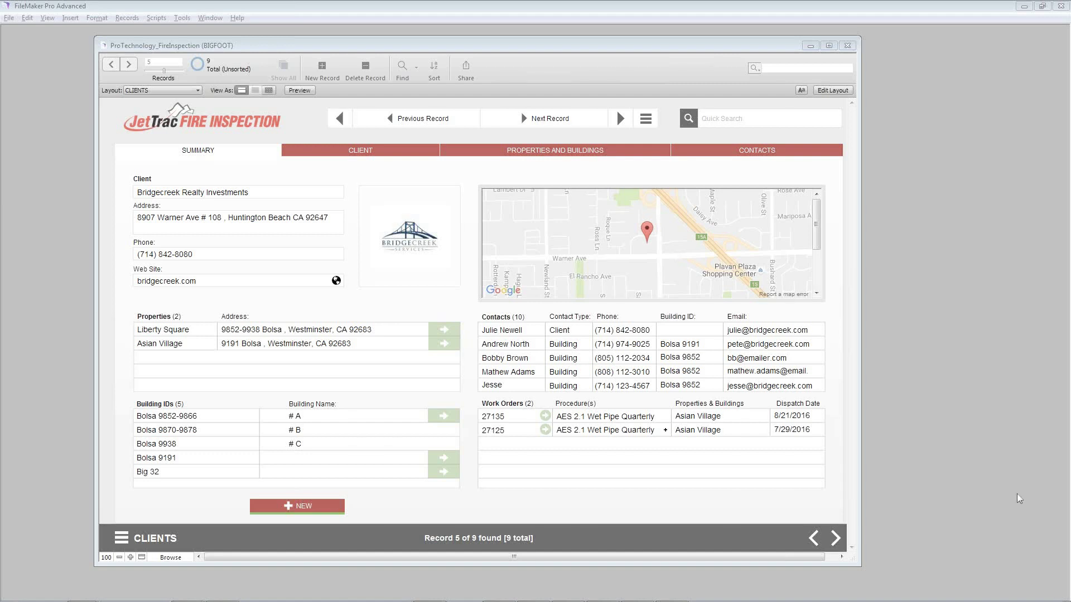
Step: Focus the database window and look at the inspection procedure list without changing it
{"action": "left_click", "coordinate": [496, 50]}
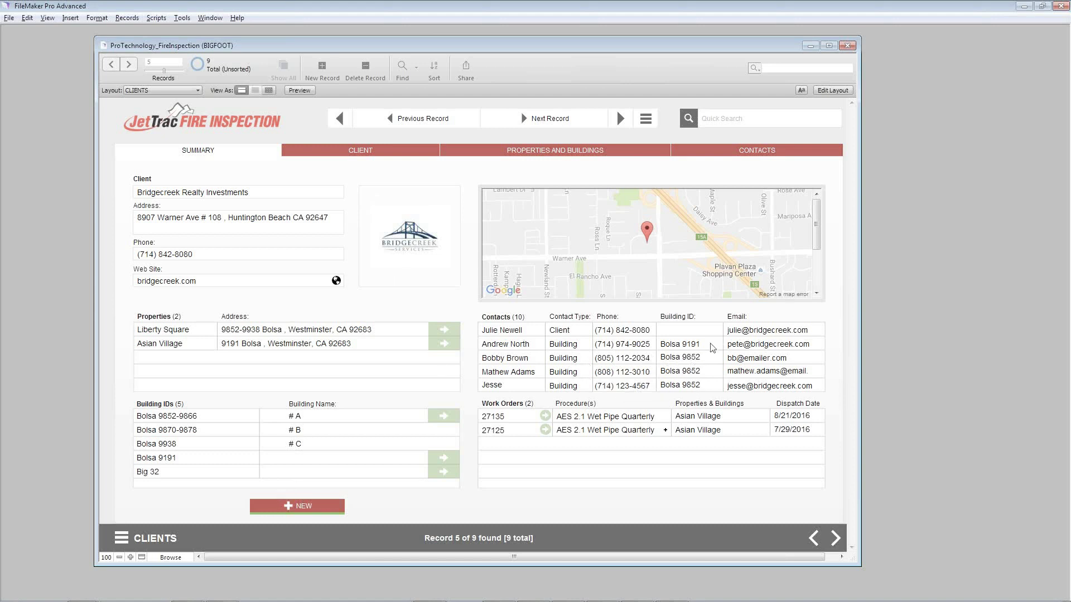
{"action": "left_click", "coordinate": [580, 424]}
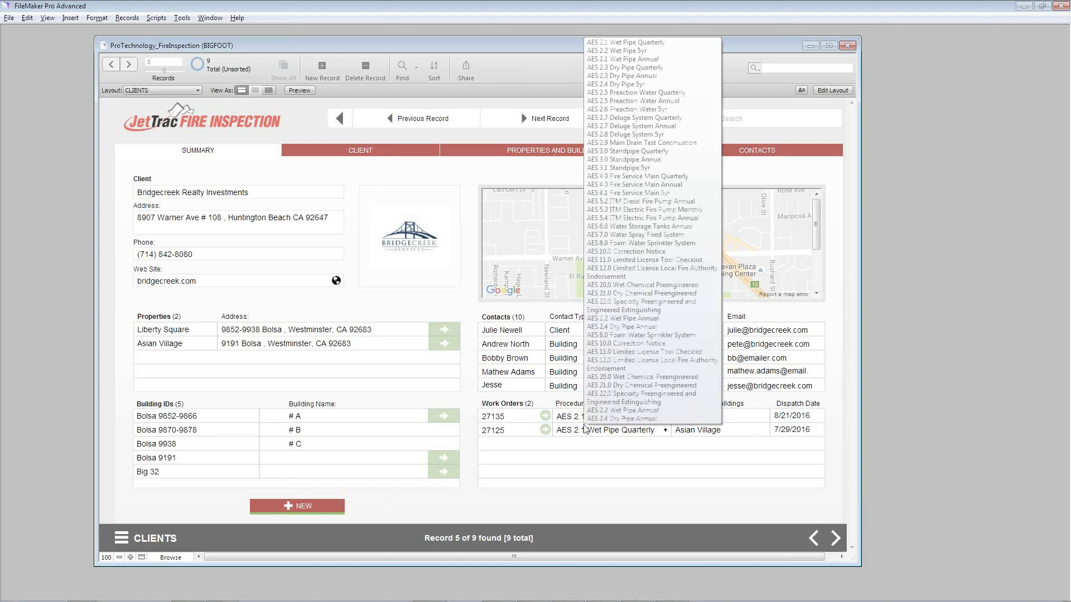
{"action": "left_click", "coordinate": [586, 431]}
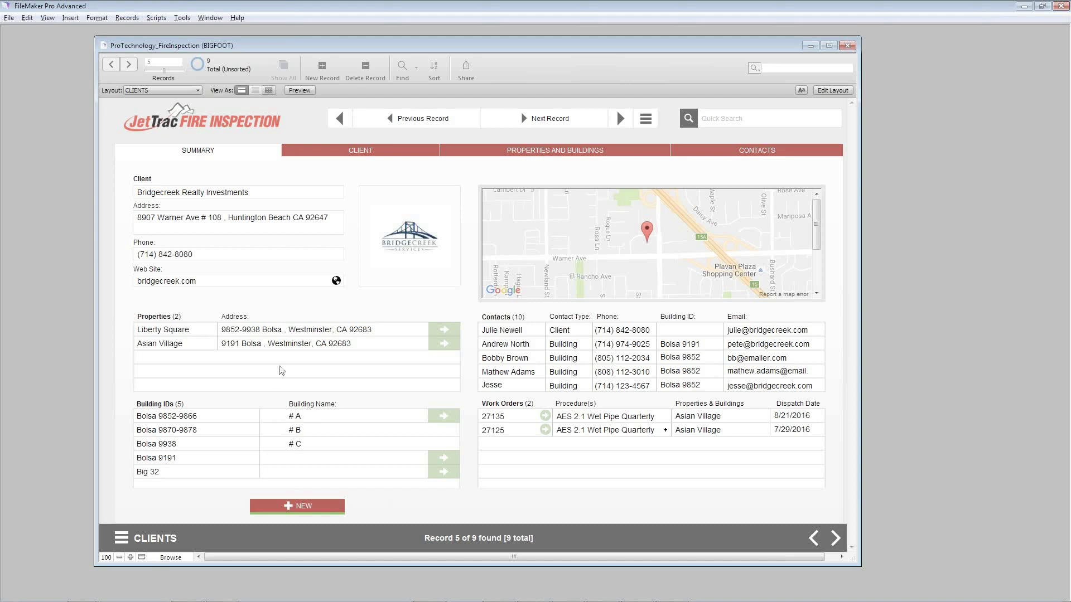
Step: Filter by Liberty Square, then Asian Village, then show all; open the client details Notes field
{"action": "left_click", "coordinate": [286, 330]}
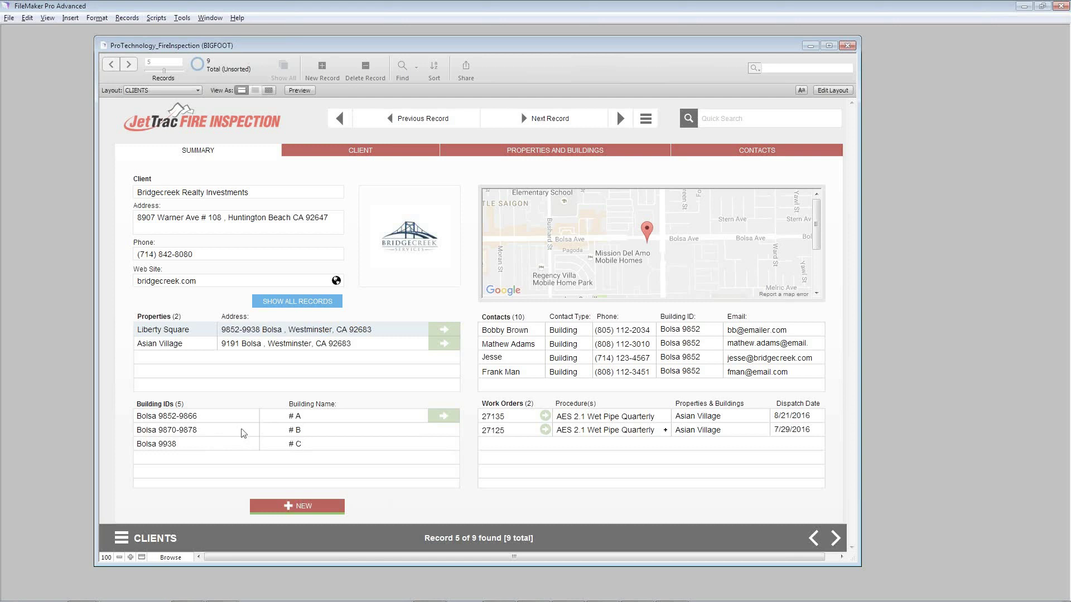
{"action": "left_click", "coordinate": [315, 344]}
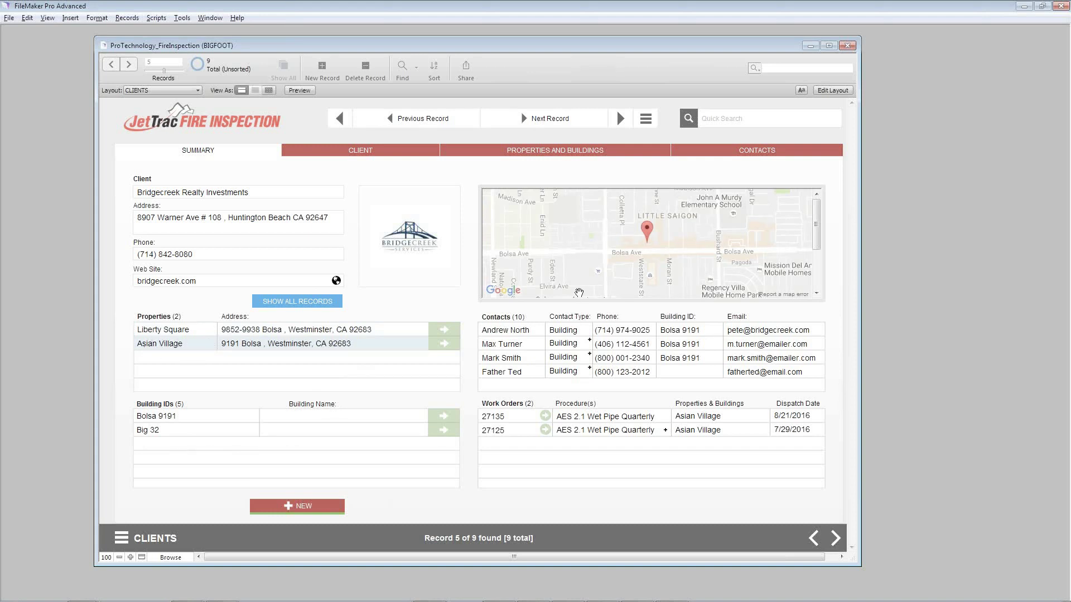
{"action": "left_click", "coordinate": [316, 304]}
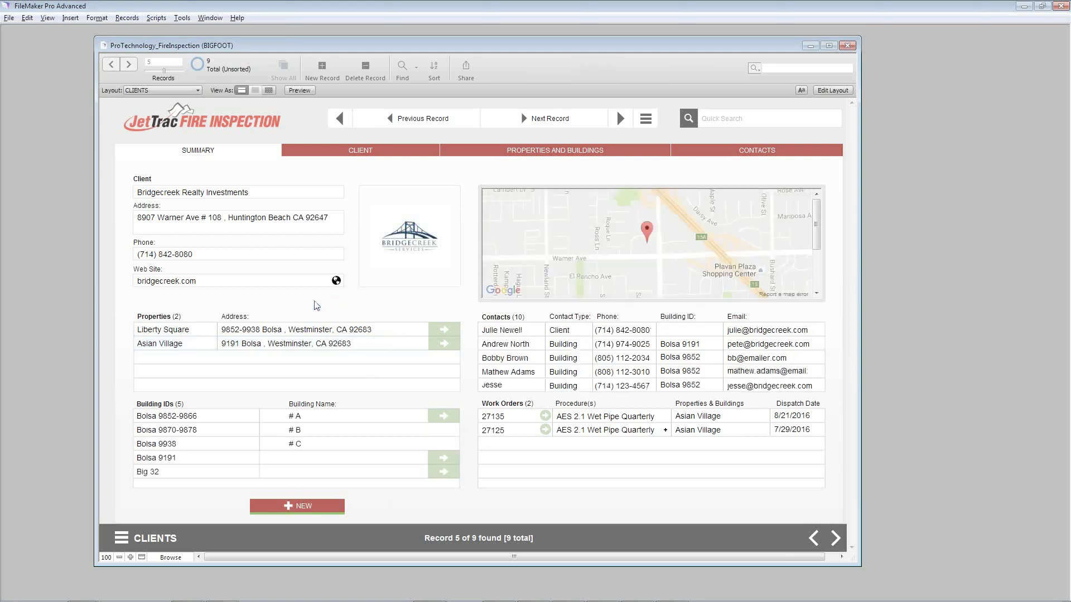
{"action": "left_click", "coordinate": [335, 152]}
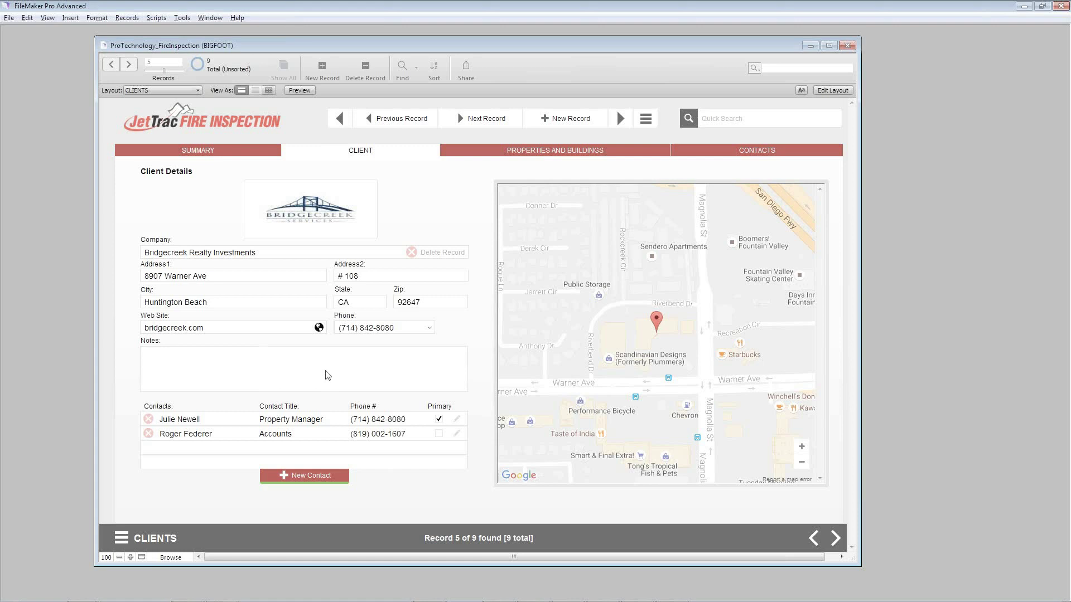
{"action": "left_click", "coordinate": [329, 363]}
Step: Show Bridgecreek's Liberty Square and Asian Village properties with their five buildings
{"action": "left_click", "coordinate": [533, 150]}
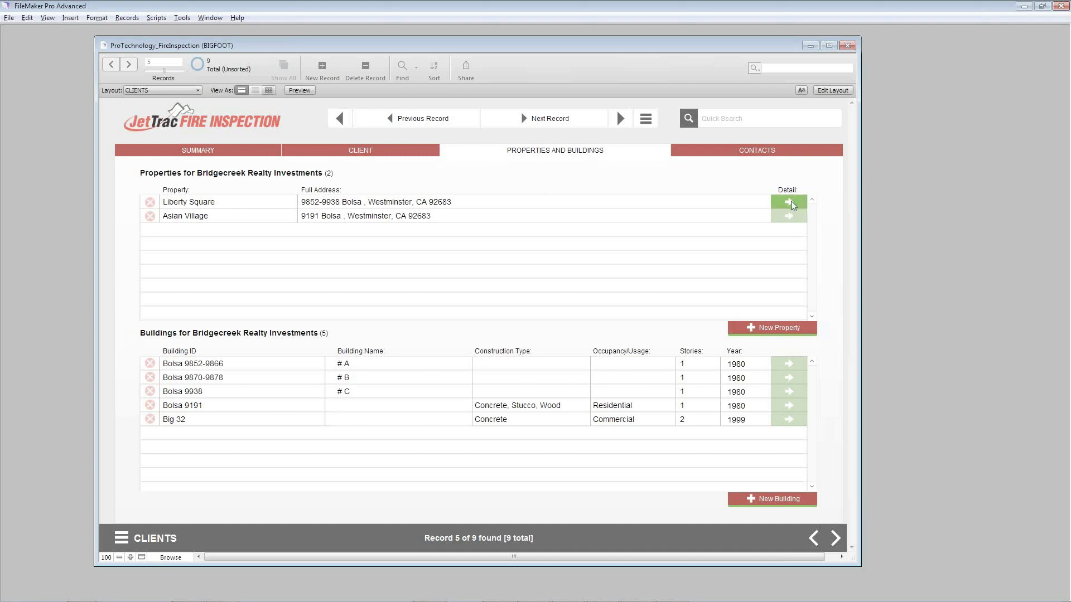
{"action": "left_click", "coordinate": [793, 204]}
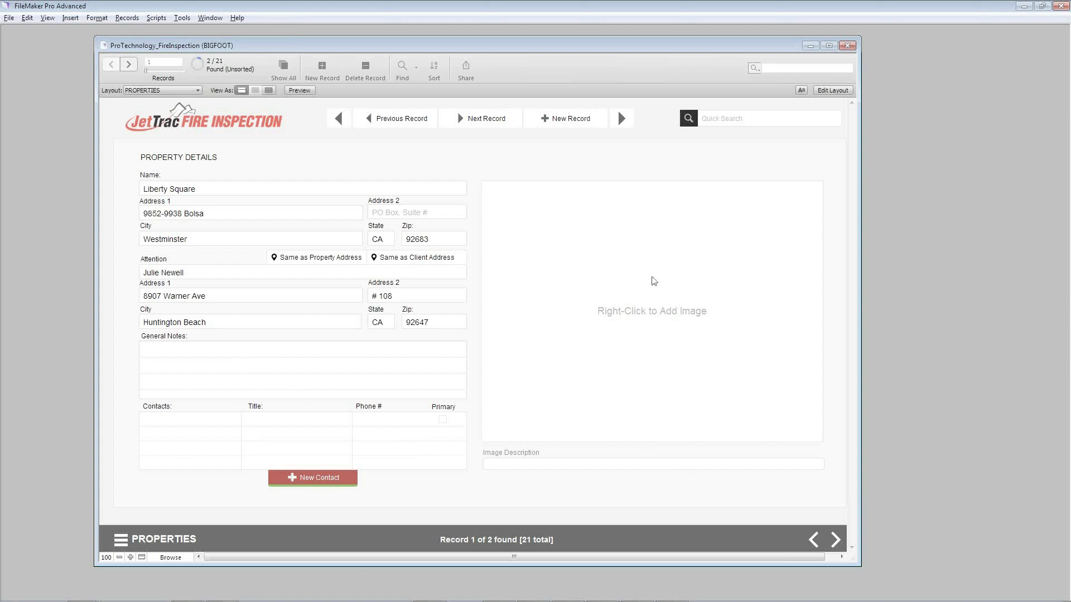
{"action": "left_click", "coordinate": [814, 541]}
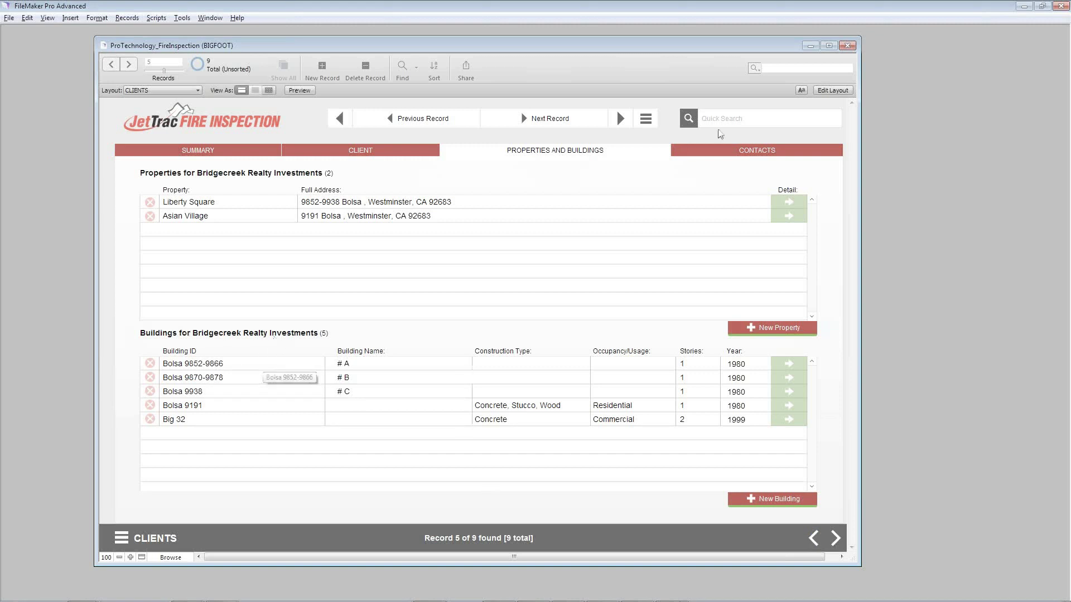
{"action": "left_click", "coordinate": [735, 158]}
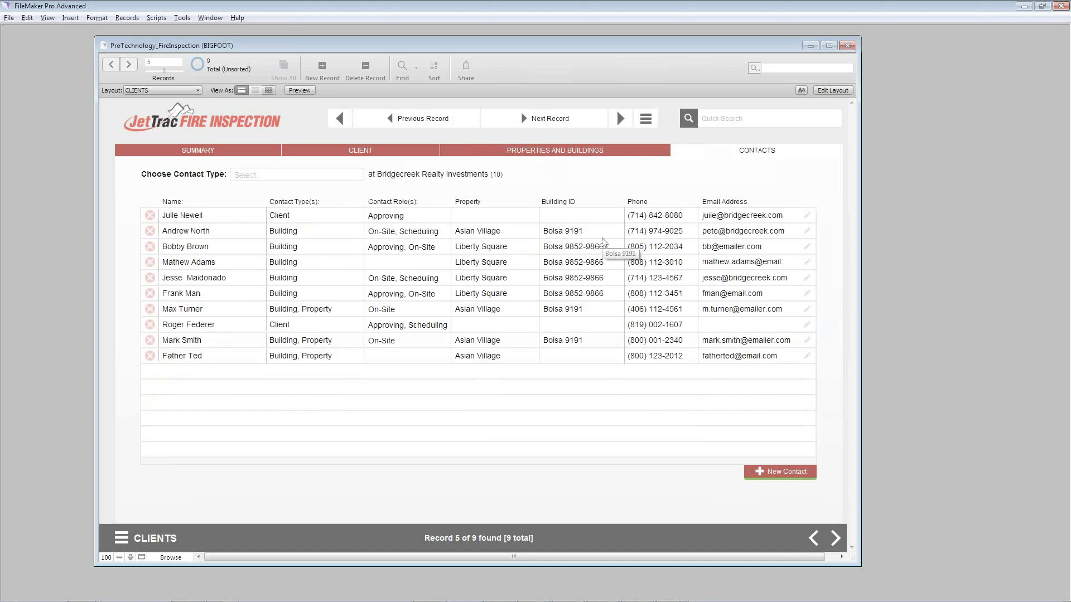
Step: Filter contacts by Client, Property and Building types in turn, then clear the filter to list all 10
{"action": "left_click", "coordinate": [319, 176]}
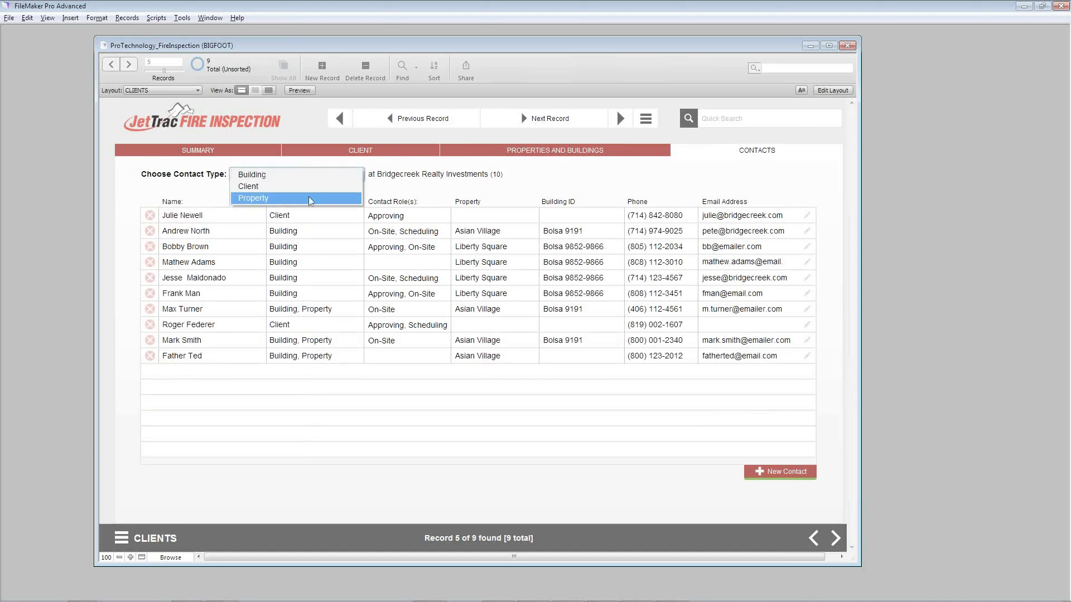
{"action": "type", "text": "c"}
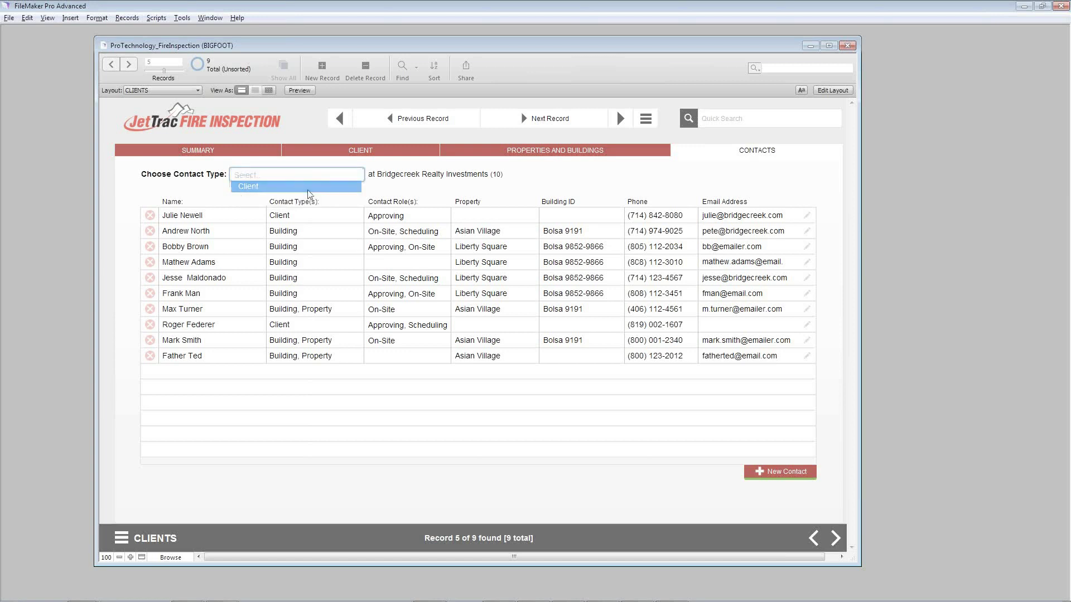
{"action": "key", "text": "Return"}
{"action": "left_click", "coordinate": [331, 179]}
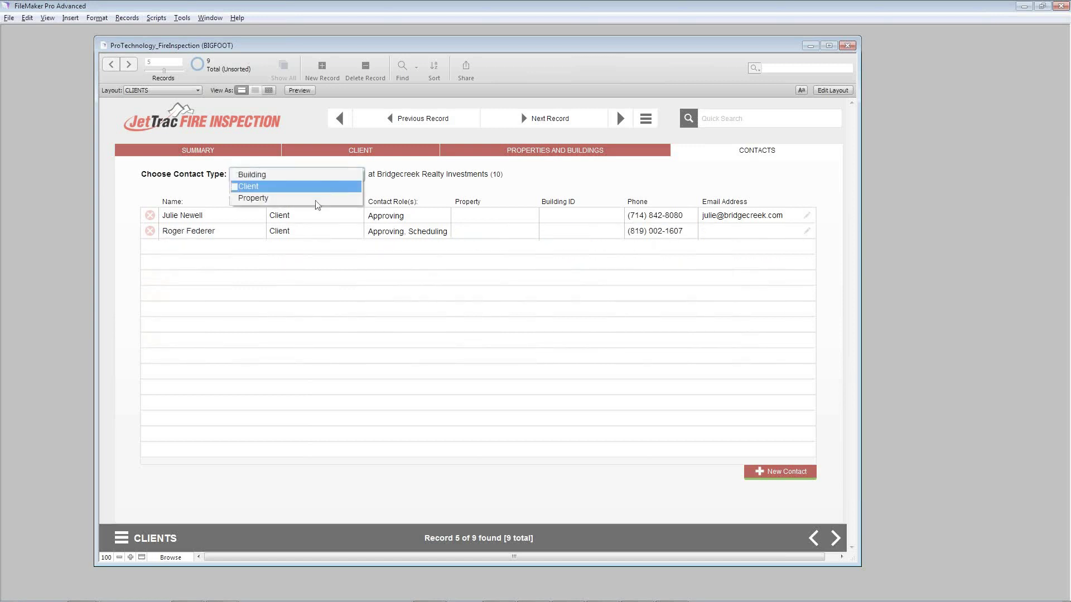
{"action": "left_click", "coordinate": [316, 199]}
{"action": "left_click", "coordinate": [304, 176]}
{"action": "left_click", "coordinate": [303, 176]}
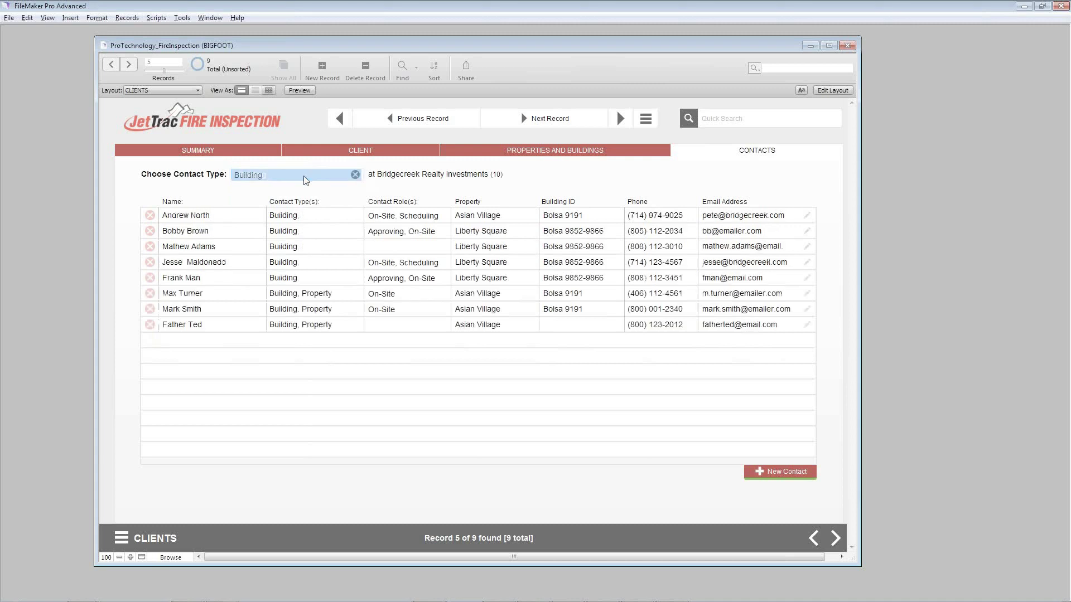
{"action": "left_click", "coordinate": [354, 175]}
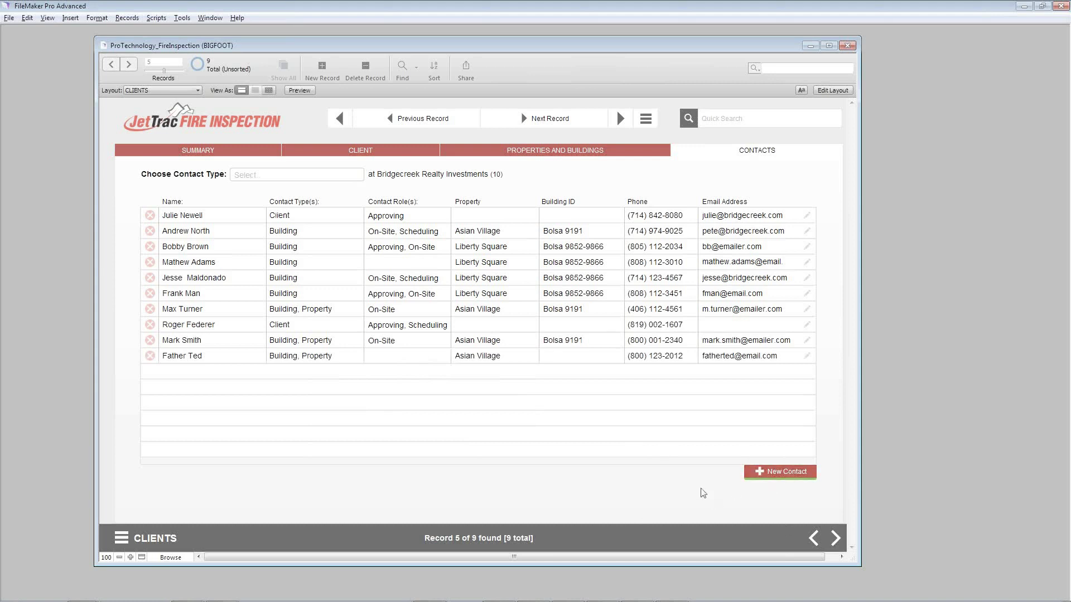
{"action": "left_click", "coordinate": [178, 152]}
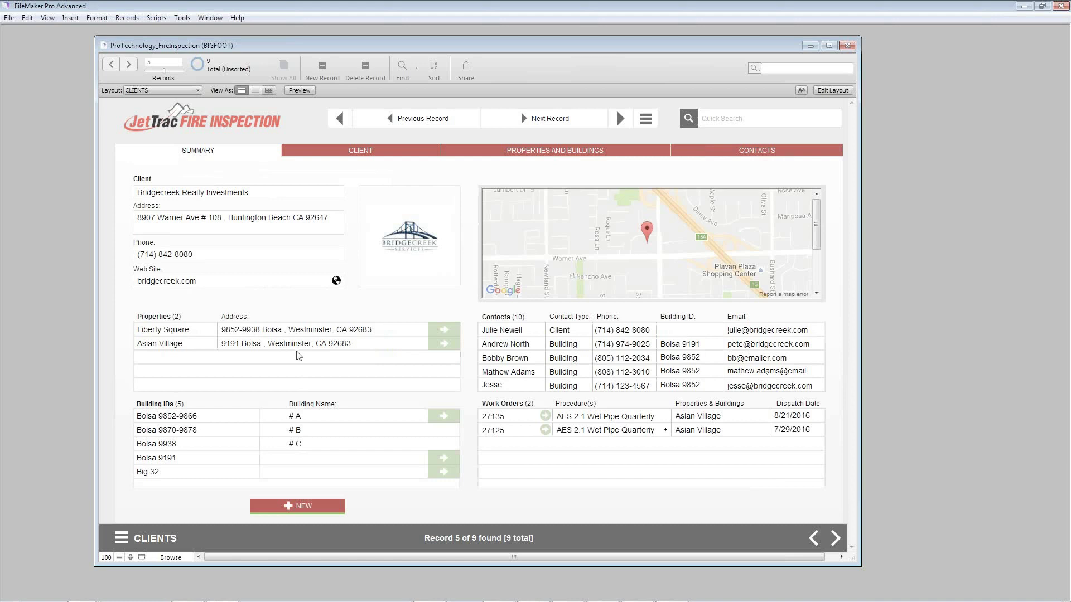
{"action": "left_click", "coordinate": [309, 508]}
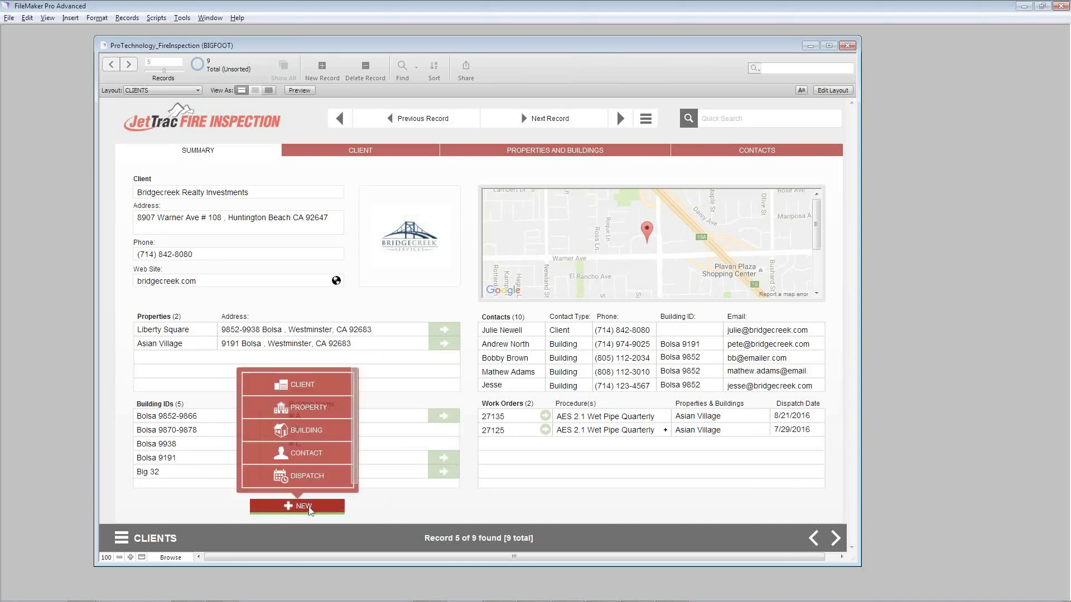
{"action": "left_click", "coordinate": [322, 409]}
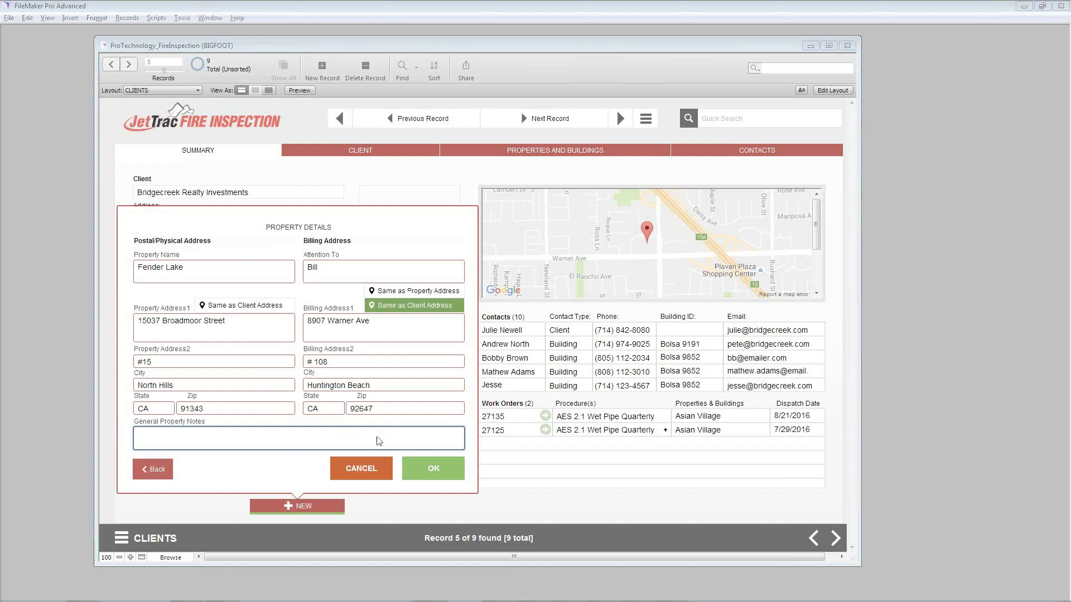
{"action": "left_click", "coordinate": [432, 470]}
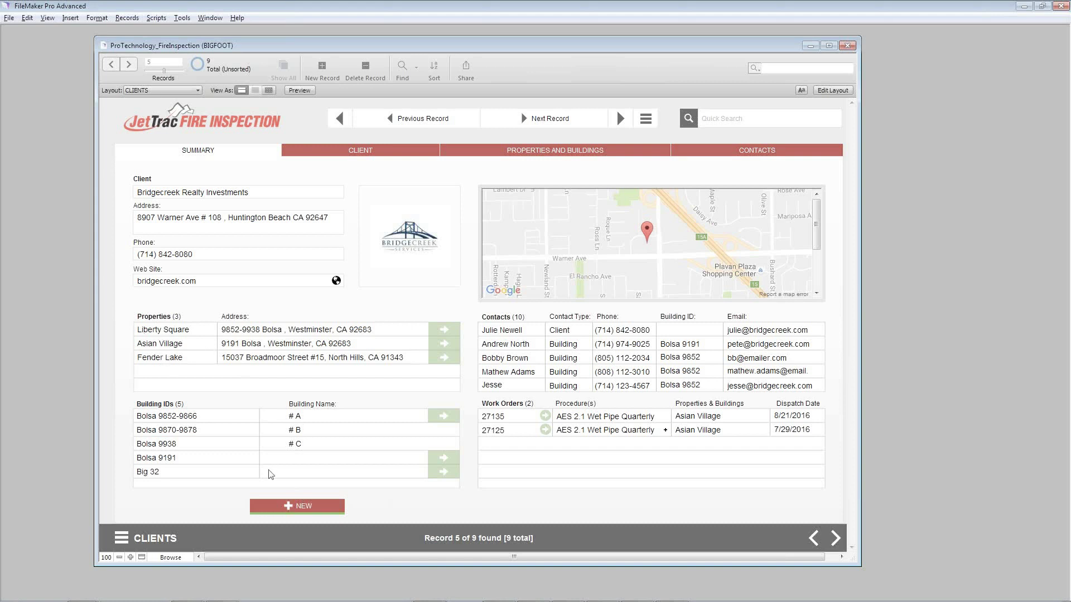
Step: Add building EF32 Eller Falls to Fender Lake: concrete and stucco, residential, one storey, built 1996
{"action": "left_click", "coordinate": [297, 511]}
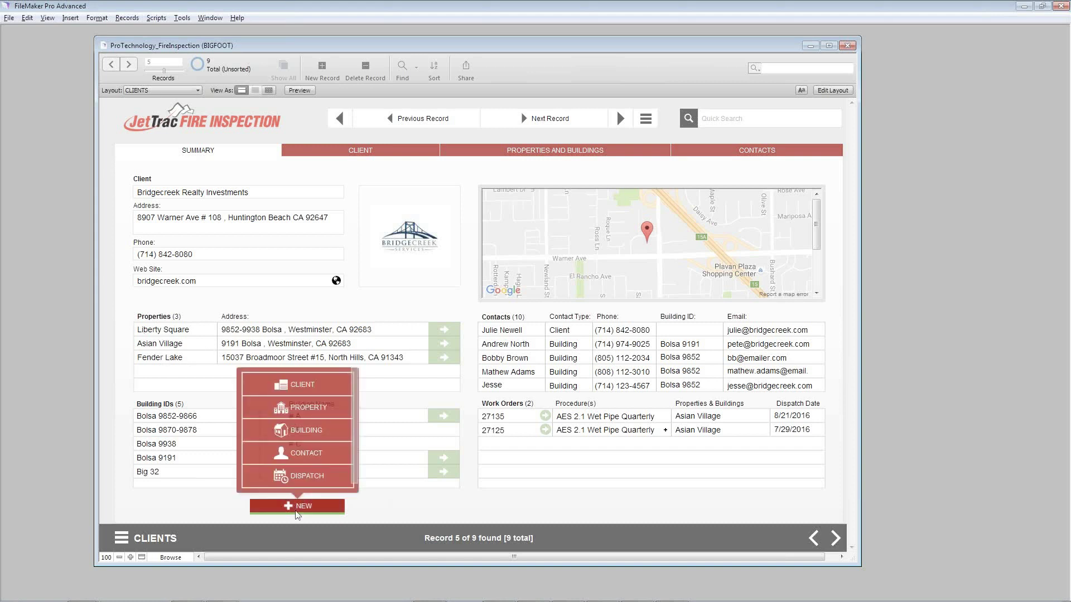
{"action": "left_click", "coordinate": [292, 432]}
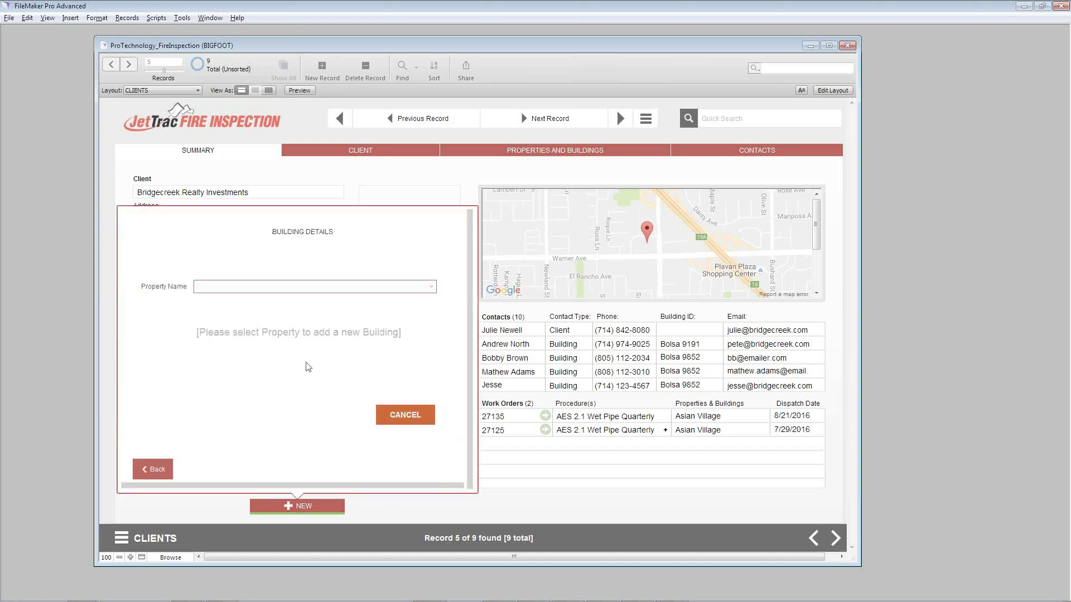
{"action": "left_click", "coordinate": [372, 289]}
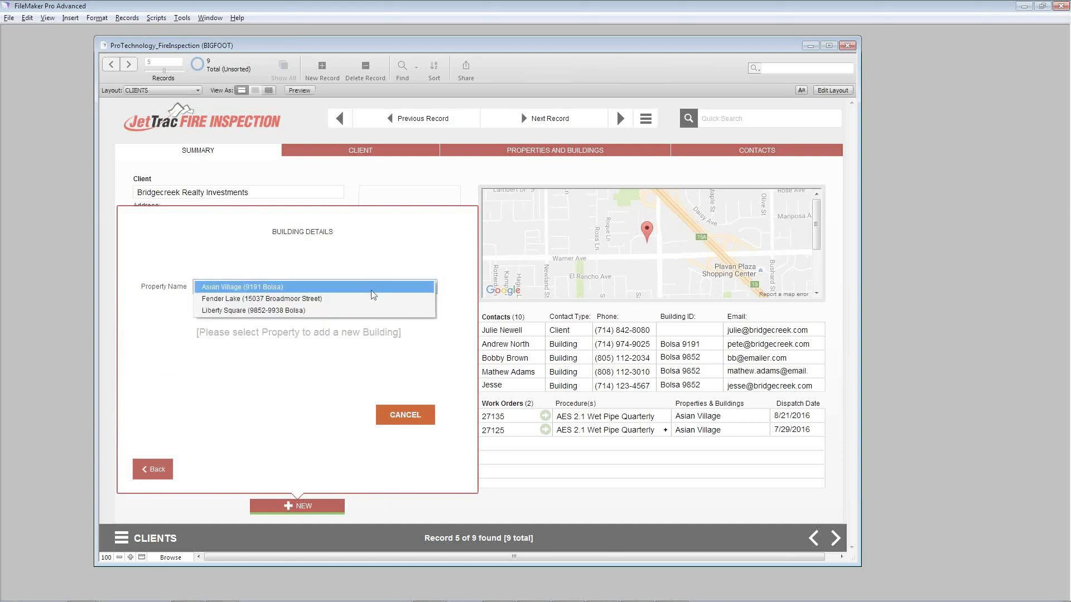
{"action": "left_click", "coordinate": [372, 304]}
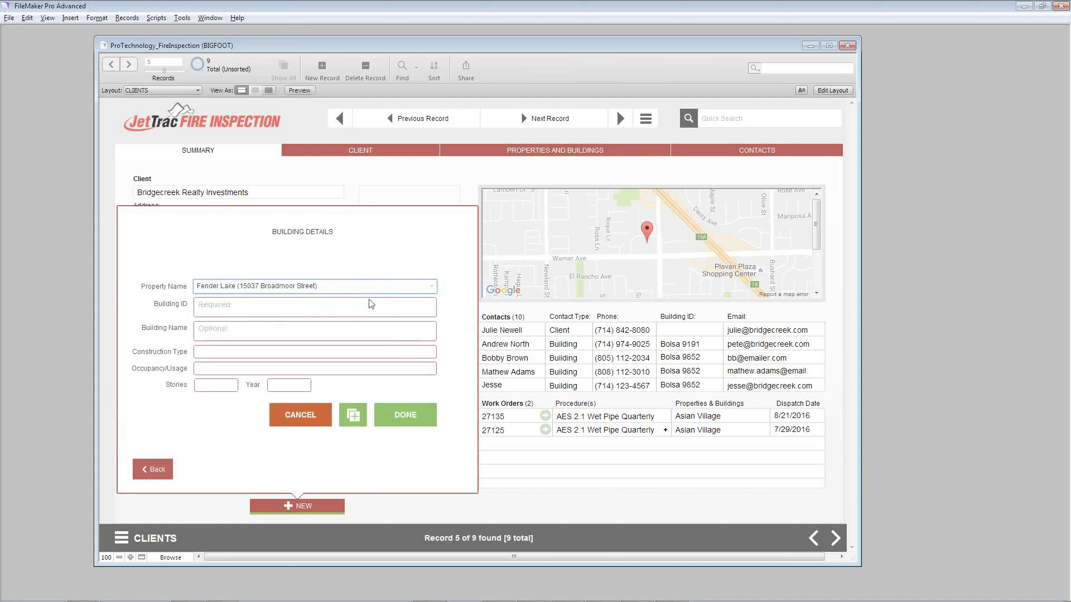
{"action": "left_click", "coordinate": [371, 305]}
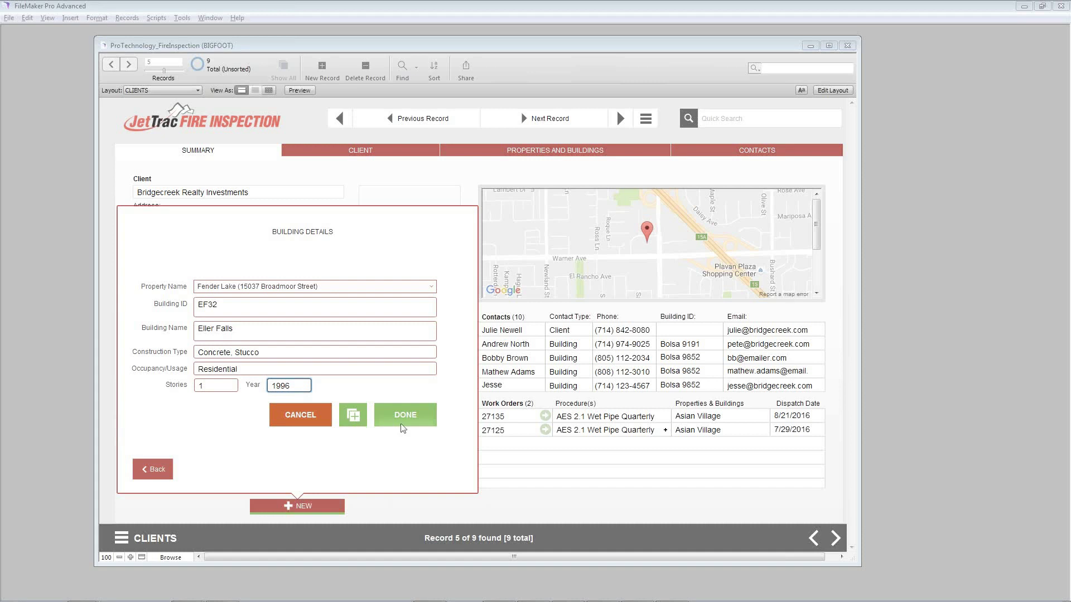
{"action": "left_click", "coordinate": [403, 427]}
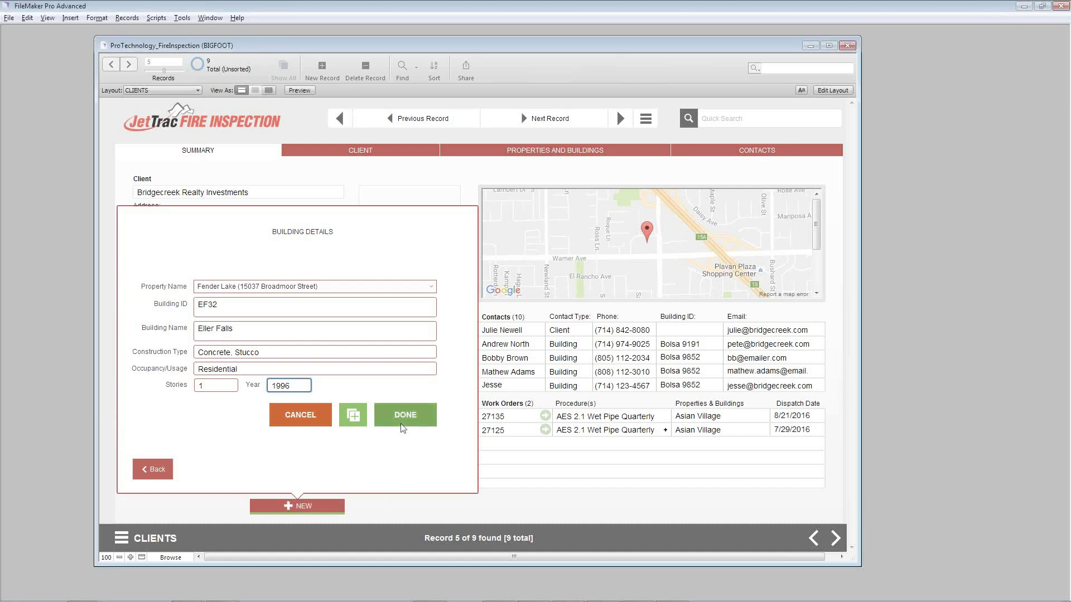
{"action": "left_click", "coordinate": [403, 427]}
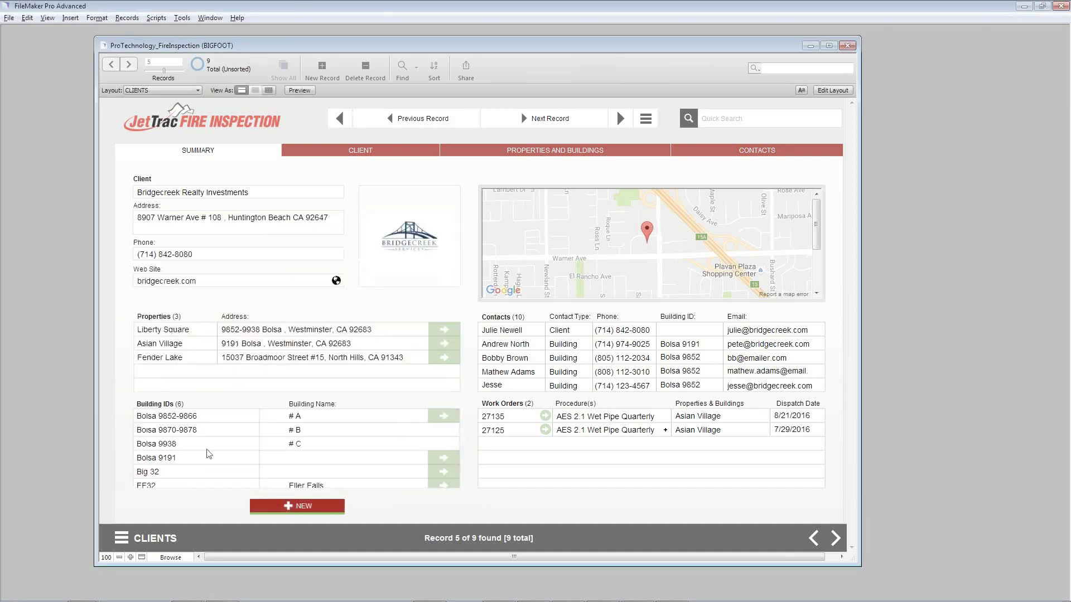
{"action": "scroll", "coordinate": [188, 449], "scroll_direction": "down", "scroll_amount": 1}
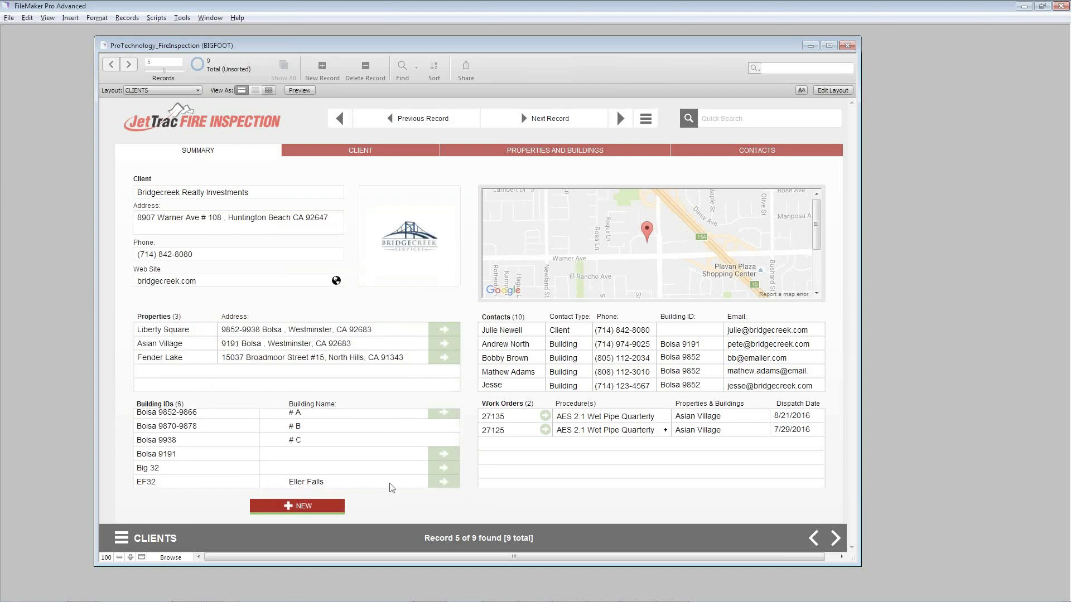
Step: Start a new contact and mark it as both Building and Property type
{"action": "left_click", "coordinate": [304, 507]}
{"action": "left_click", "coordinate": [299, 446]}
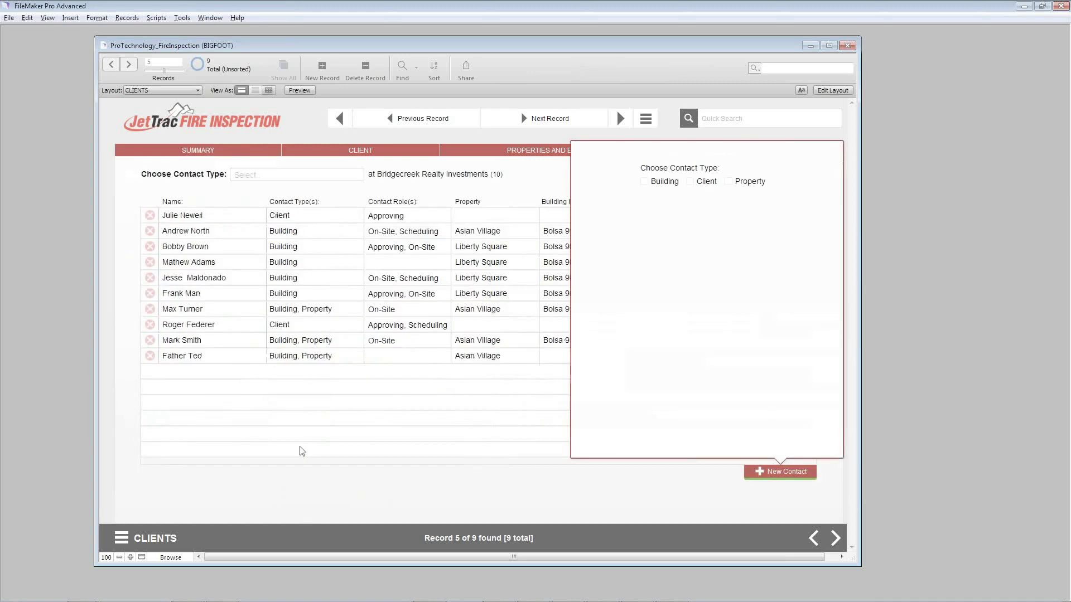
{"action": "left_click", "coordinate": [644, 181]}
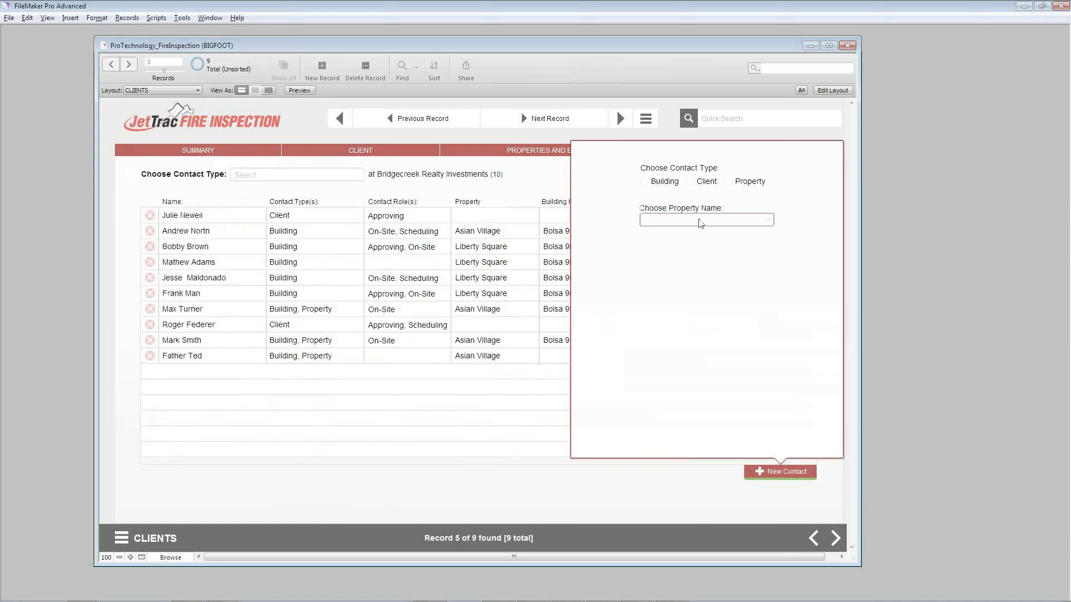
{"action": "left_click", "coordinate": [729, 183]}
{"action": "left_click", "coordinate": [695, 220]}
{"action": "left_click", "coordinate": [695, 223]}
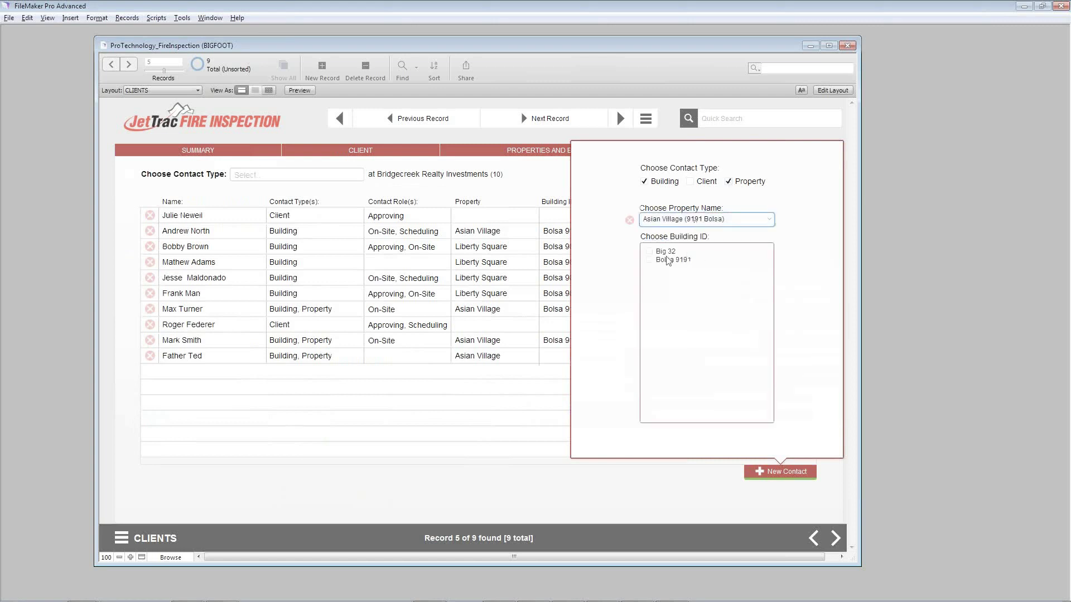
{"action": "left_click", "coordinate": [668, 220]}
{"action": "left_click", "coordinate": [629, 221]}
{"action": "left_click", "coordinate": [644, 182]}
{"action": "left_click", "coordinate": [743, 184]}
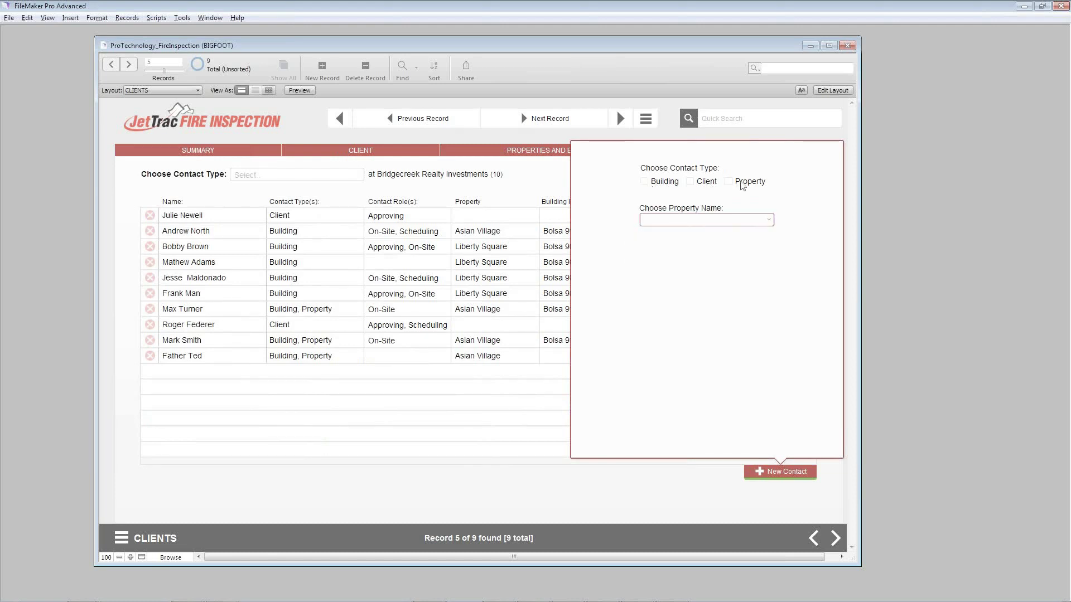
{"action": "left_click", "coordinate": [729, 182]}
Step: Link the contact to Fender Lake and EF32, then enter the manager's details and save
{"action": "left_click", "coordinate": [718, 219]}
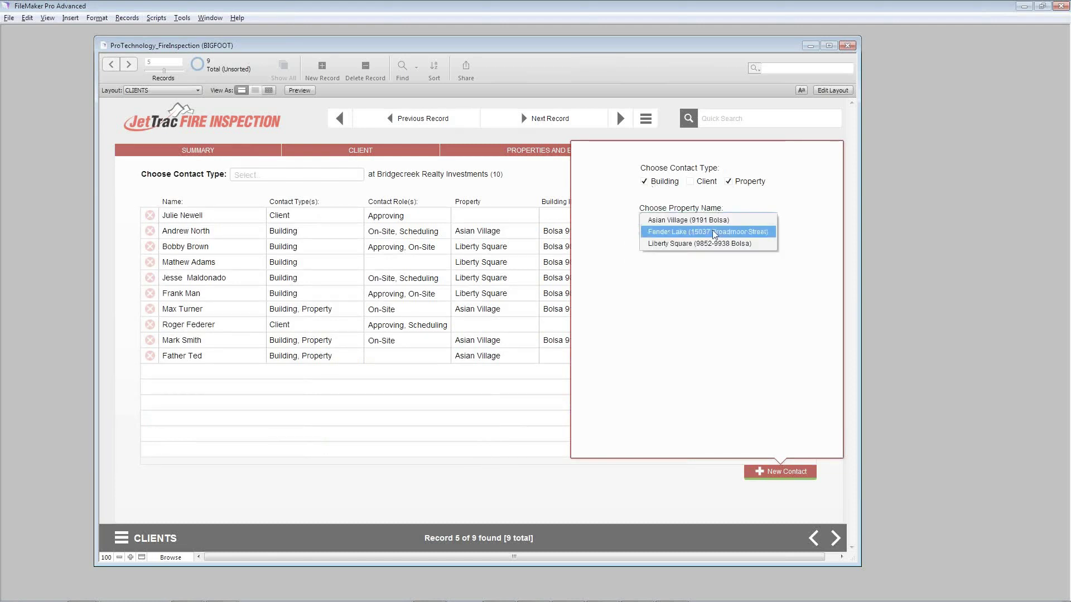
{"action": "left_click", "coordinate": [712, 231]}
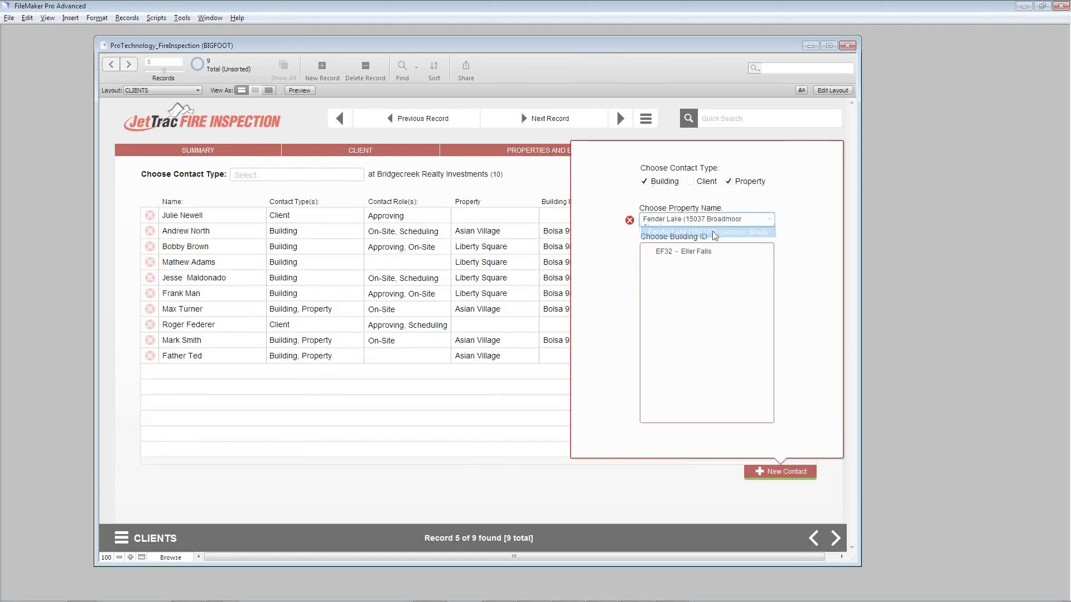
{"action": "left_click", "coordinate": [649, 252]}
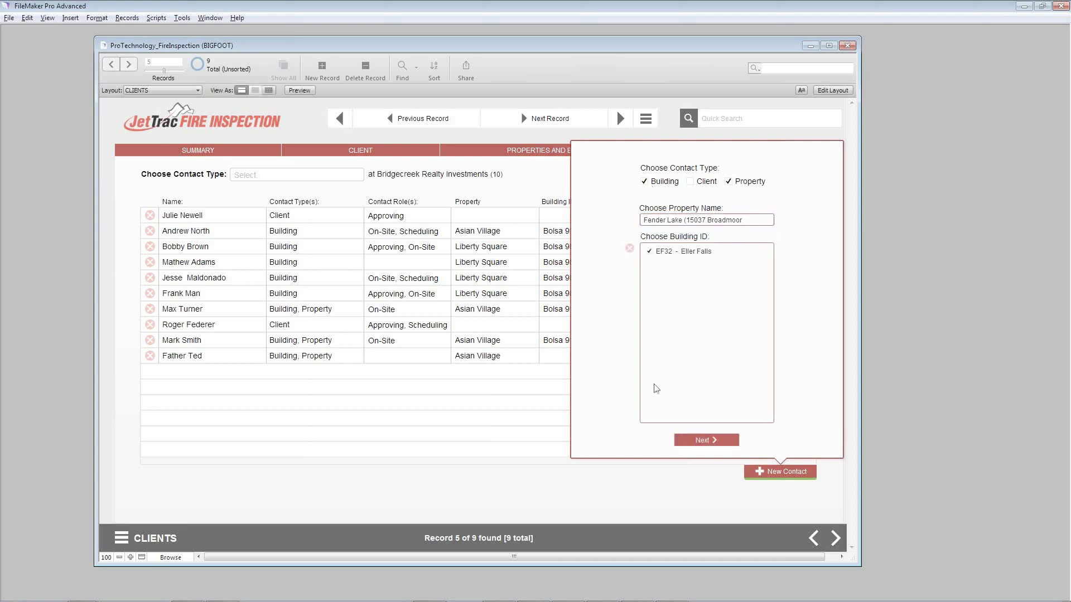
{"action": "left_click", "coordinate": [706, 440]}
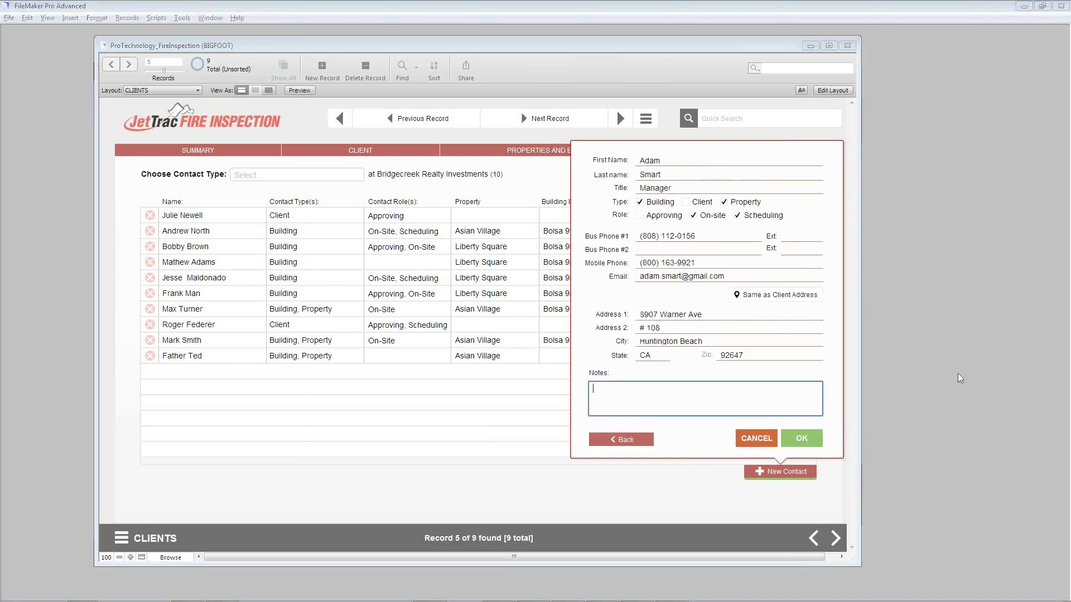
{"action": "left_click", "coordinate": [627, 384]}
{"action": "left_click", "coordinate": [801, 439]}
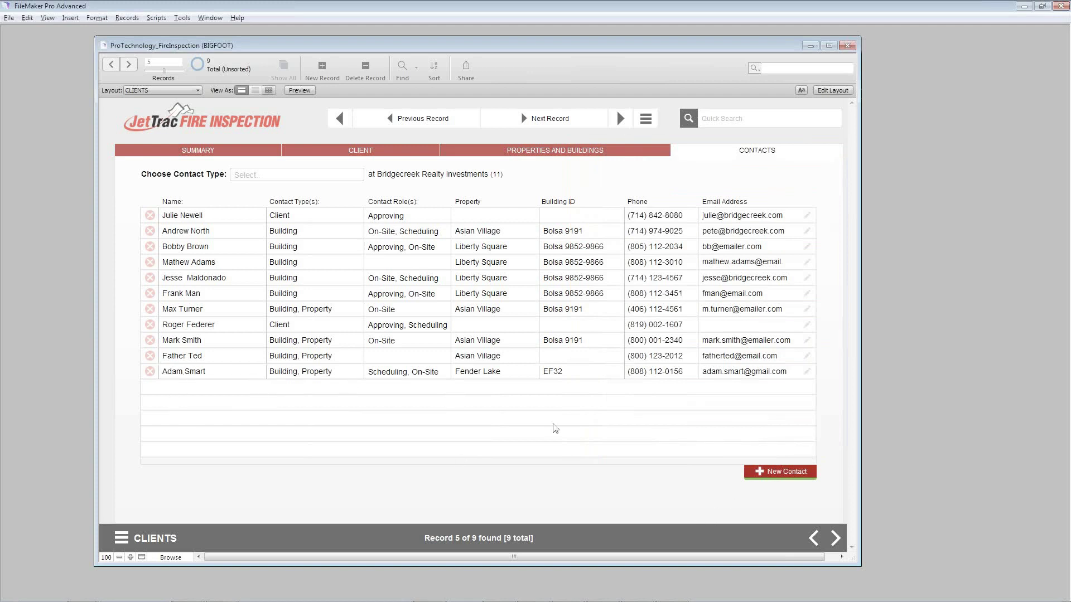
Step: On the summary, filter to Fender Lake, show all records, then filter to Fender Lake again
{"action": "left_click", "coordinate": [188, 150]}
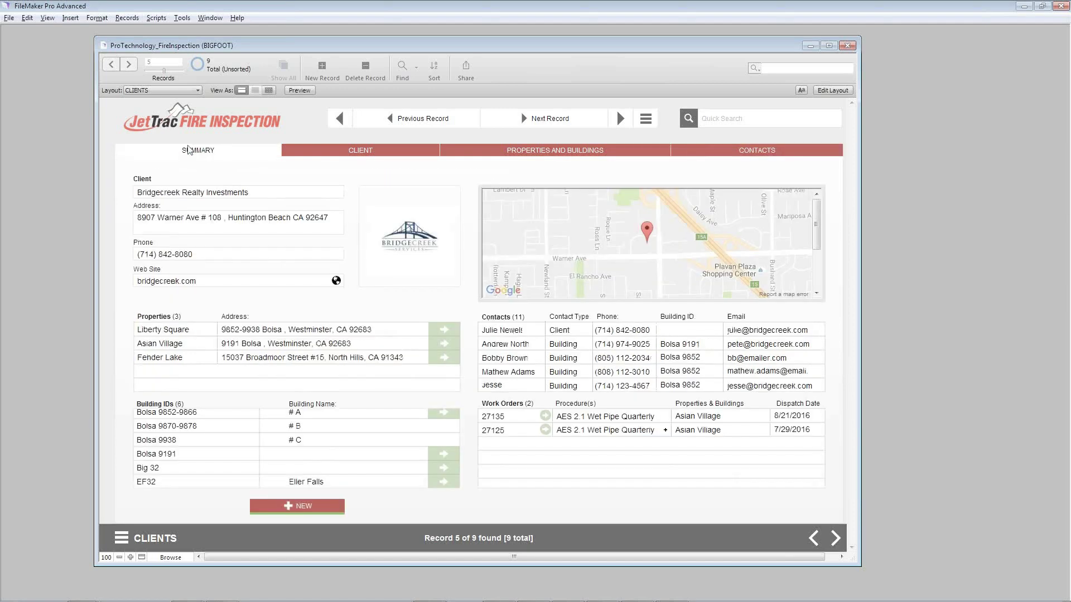
{"action": "scroll", "coordinate": [548, 365], "scroll_direction": "down", "scroll_amount": 6}
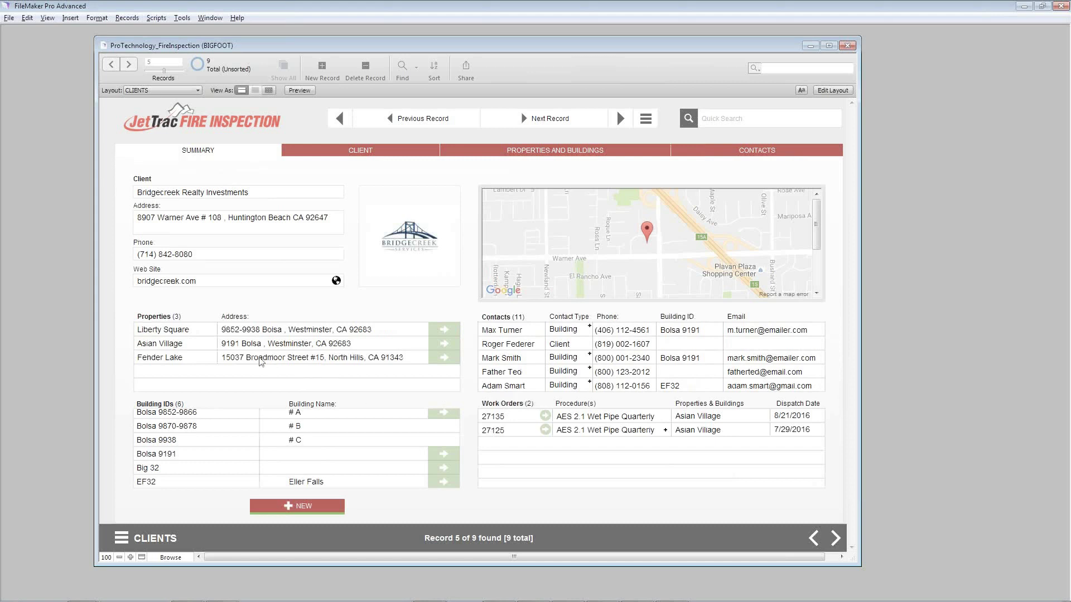
{"action": "left_click", "coordinate": [161, 358]}
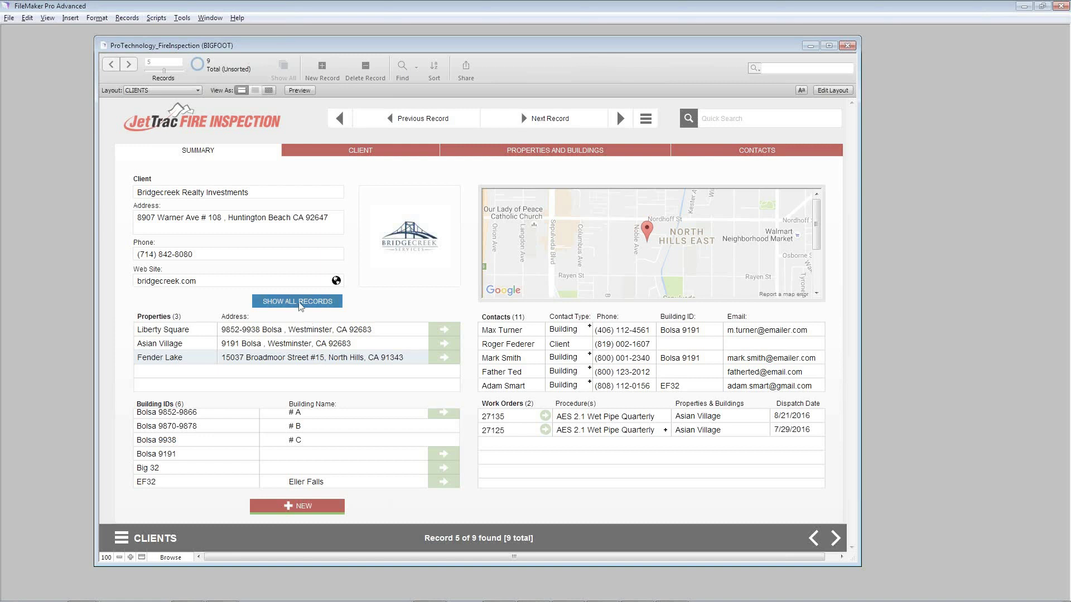
{"action": "left_click", "coordinate": [299, 302]}
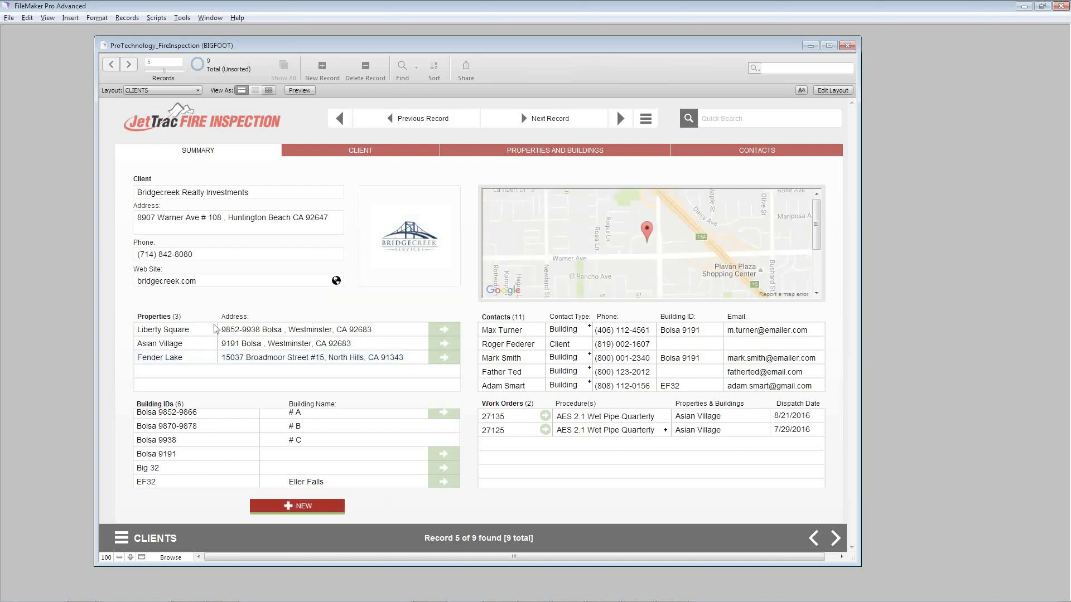
{"action": "left_click", "coordinate": [273, 360]}
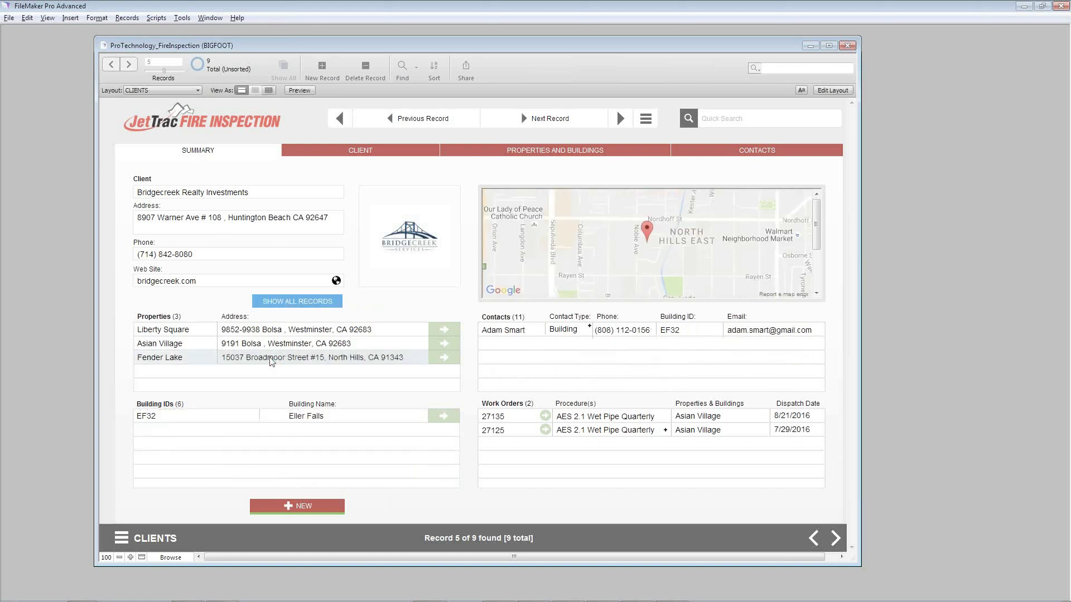